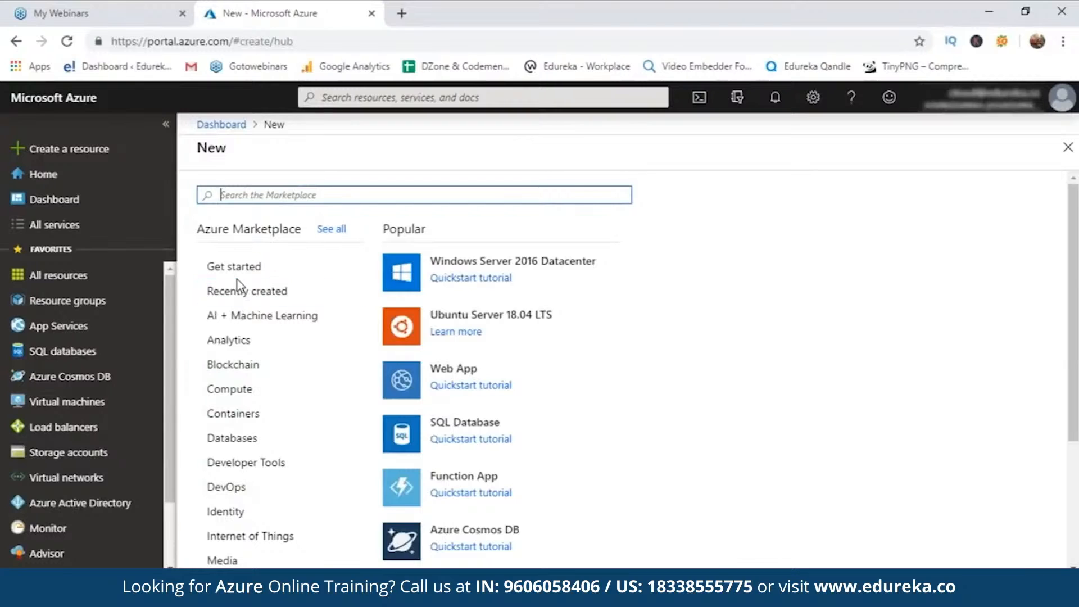
# Start a new IoT Hub from the Internet of Things category and create the resource group azureiotdemo12345 for it
pyautogui.click(241, 538)
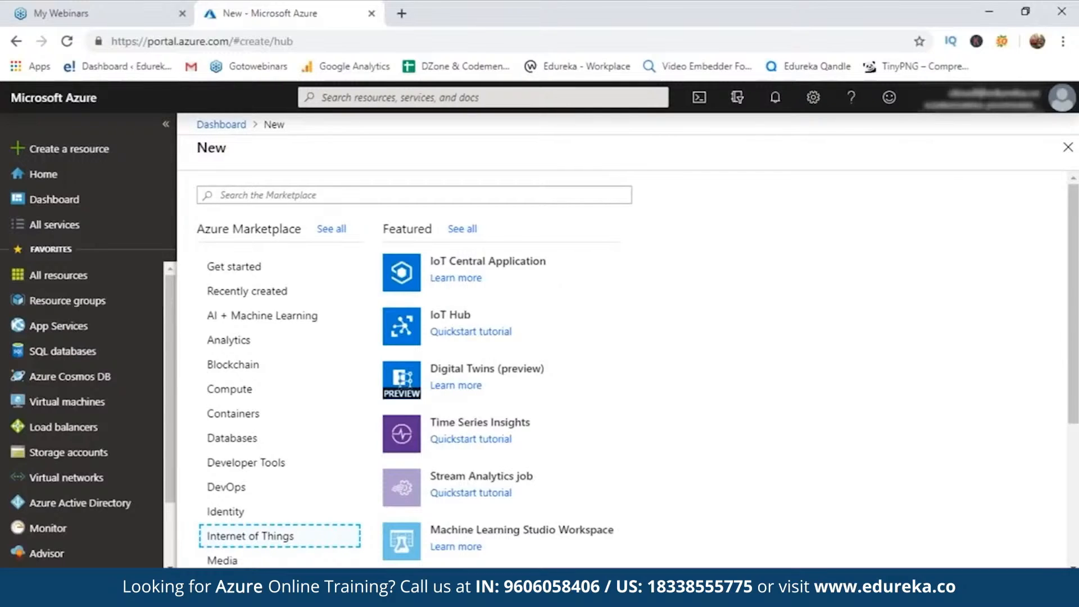
pyautogui.click(449, 314)
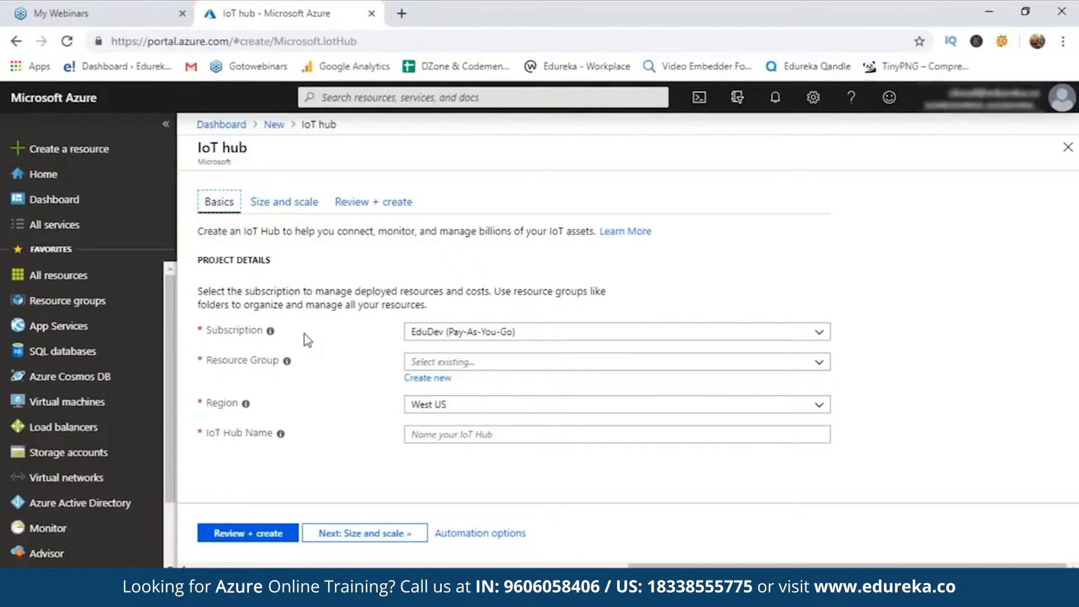
pyautogui.click(544, 362)
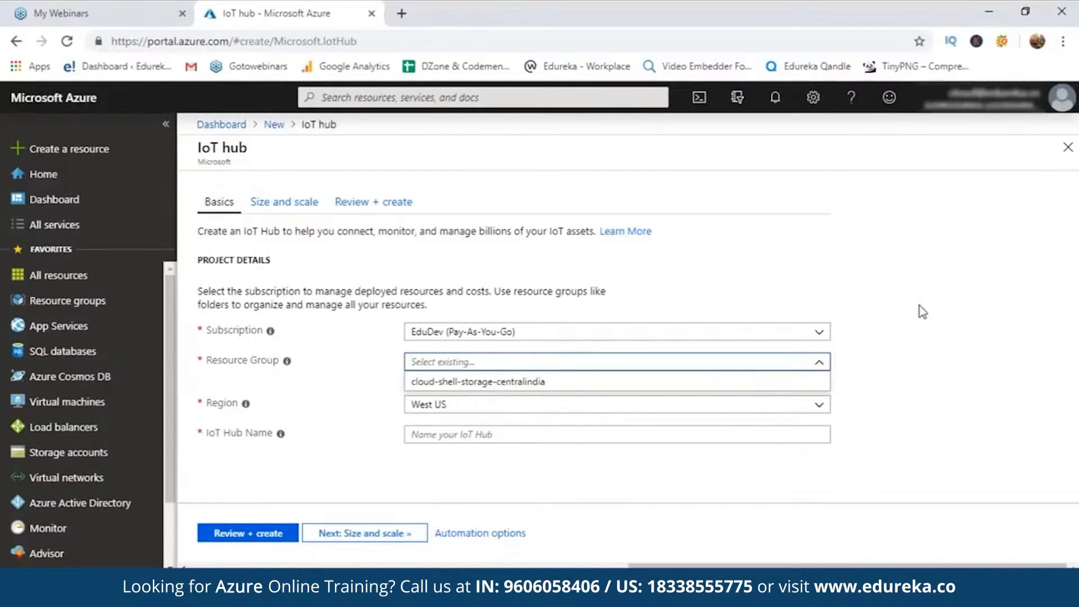
pyautogui.click(525, 315)
pyautogui.click(416, 378)
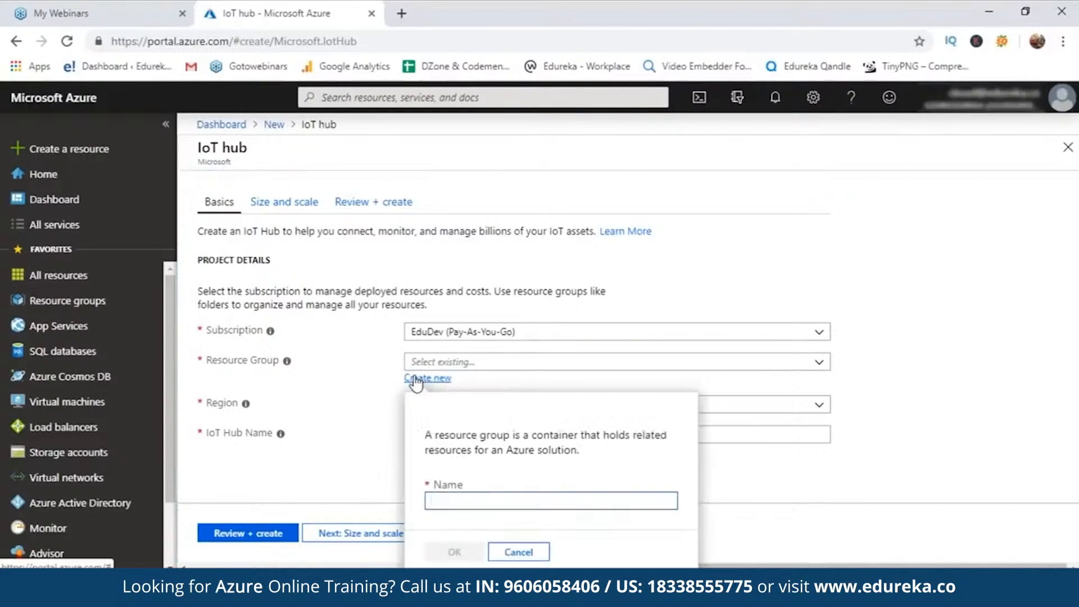
pyautogui.write('azurei')
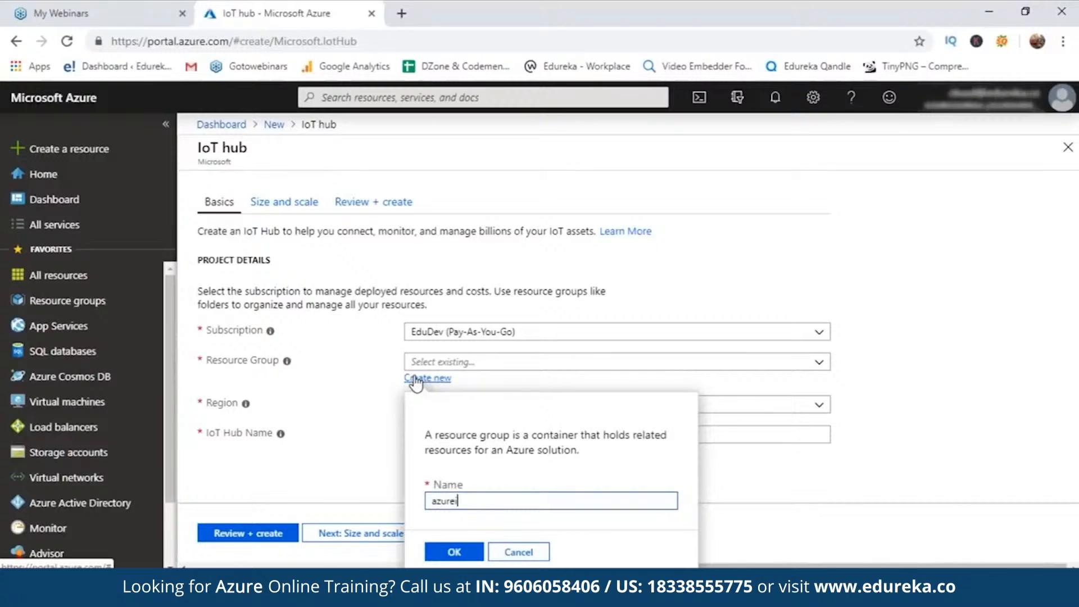
pyautogui.write('otdemo12345')
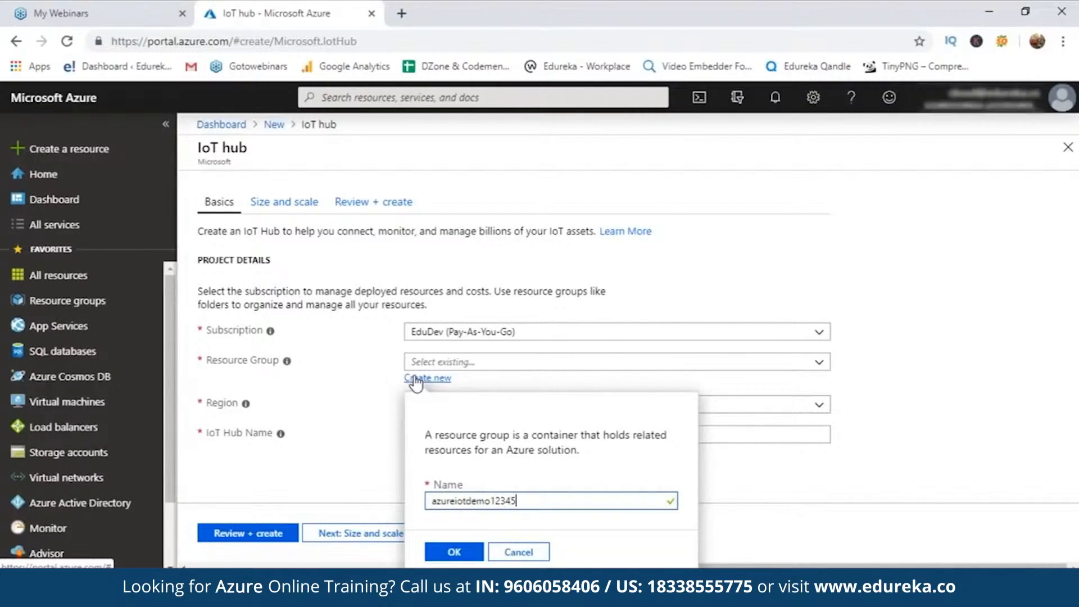
pyautogui.click(466, 554)
# Look through the available regions and name the IoT hub MyFirstIOTHUB1232211
pyautogui.click(476, 404)
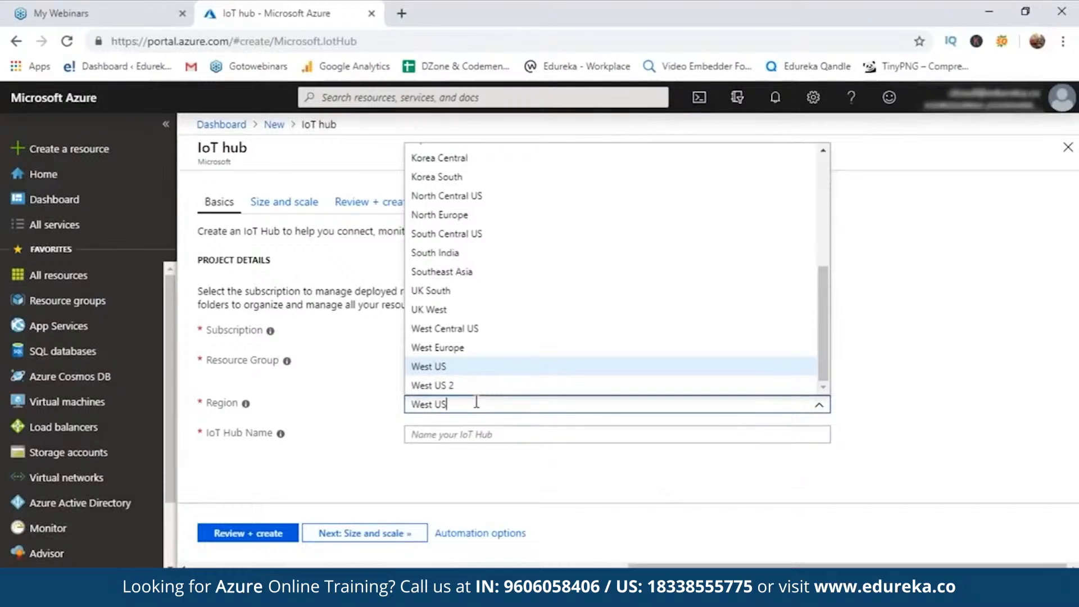
pyautogui.click(871, 348)
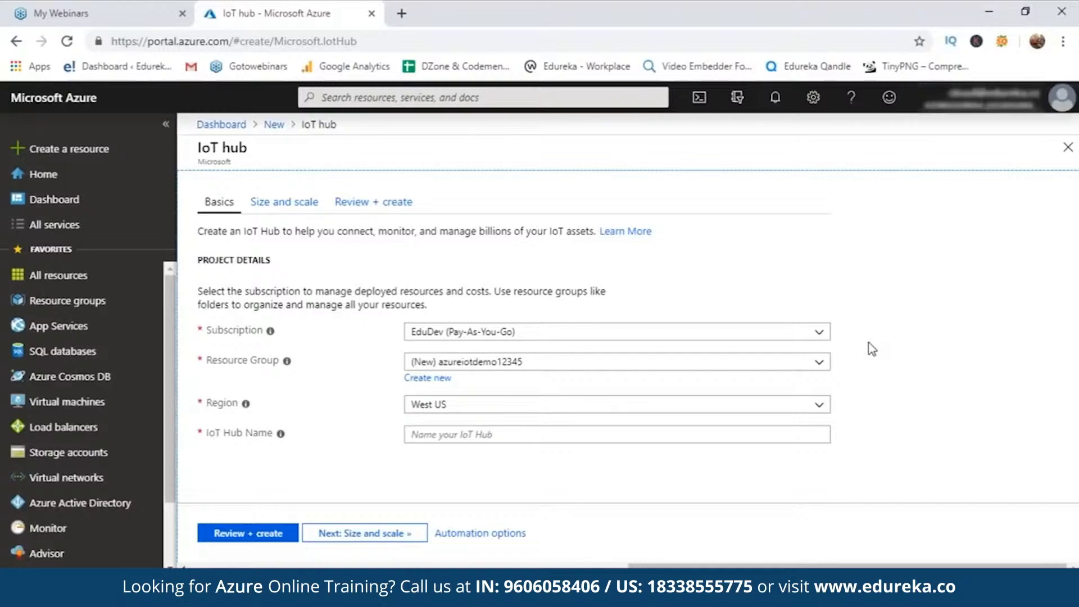
pyautogui.click(598, 437)
pyautogui.write('My')
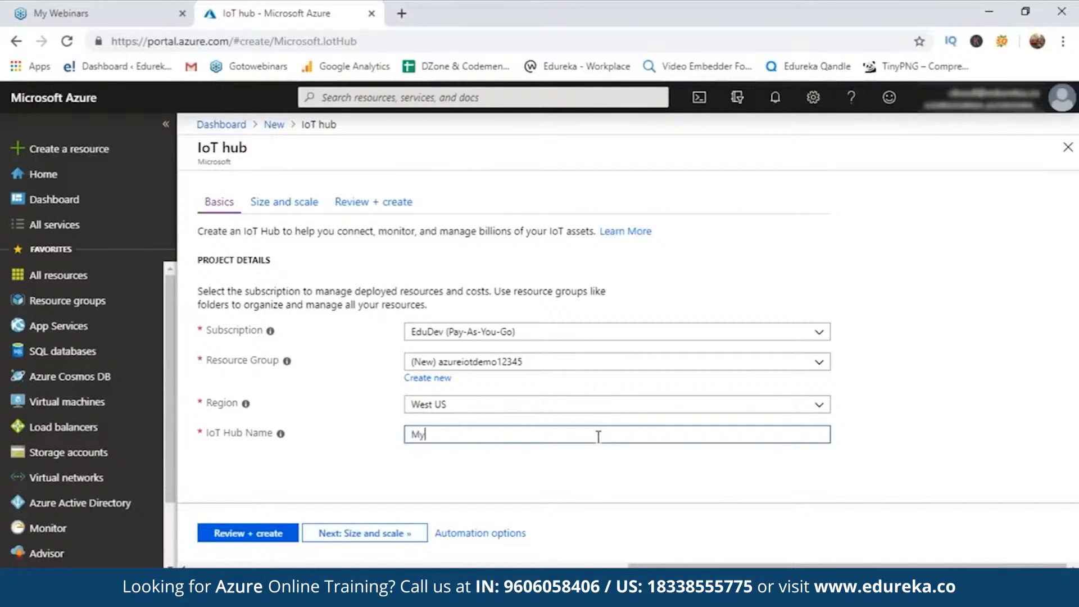
pyautogui.write('FirstIOTHUB')
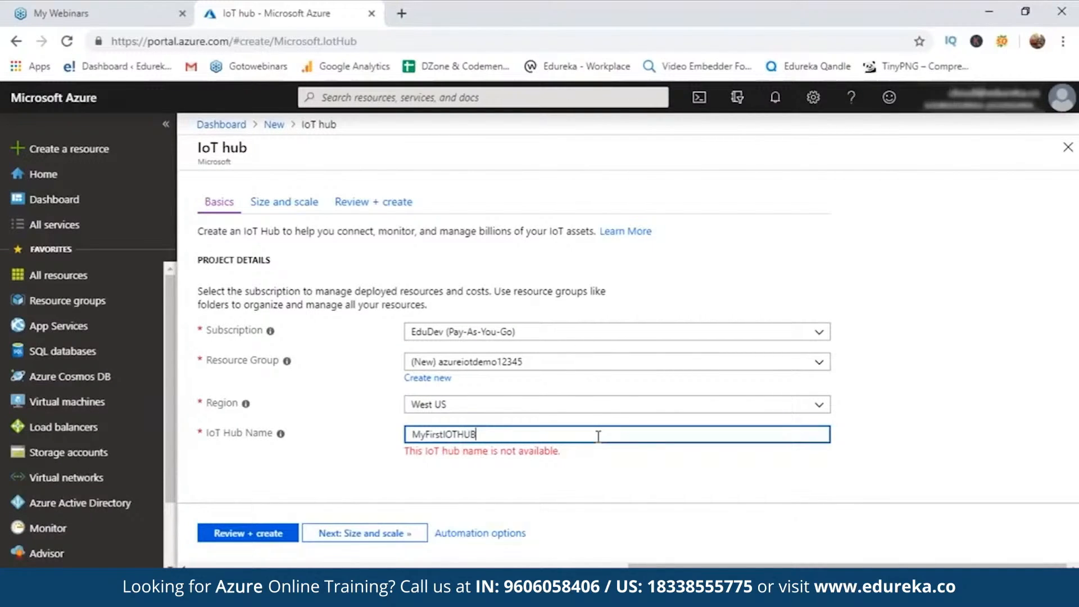
pyautogui.write('1232211')
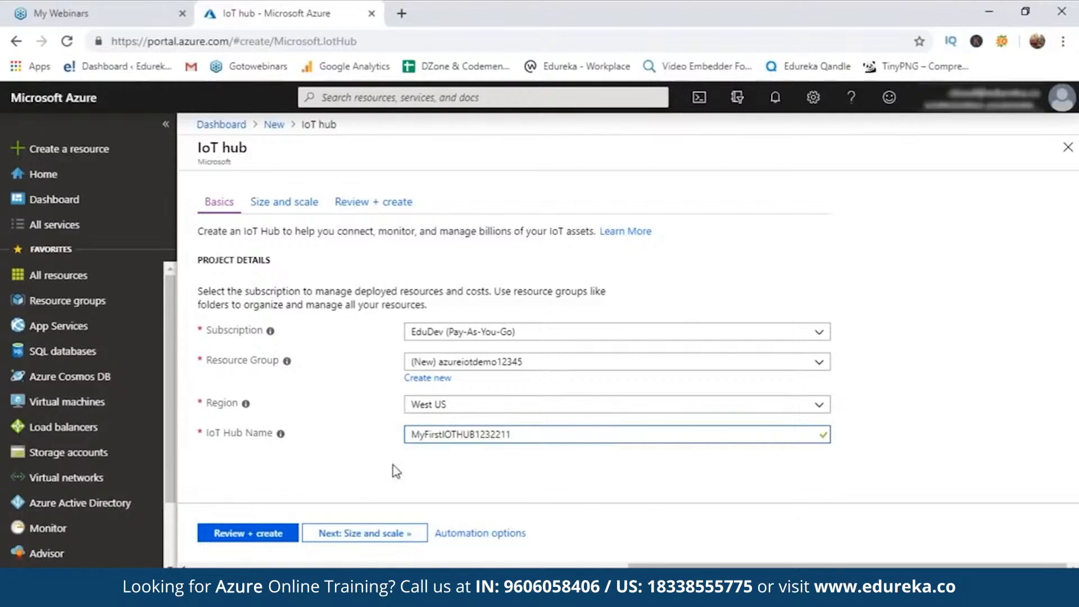
# Set the hub's pricing and scale tier to F1: Free tier, then review the configuration and create the hub
pyautogui.click(272, 533)
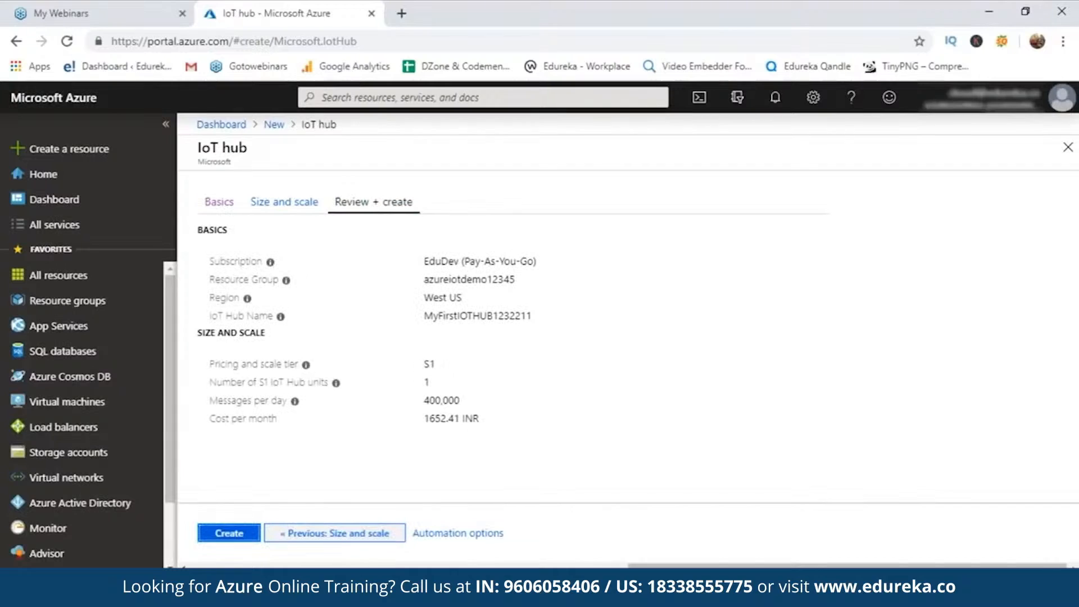
pyautogui.click(281, 533)
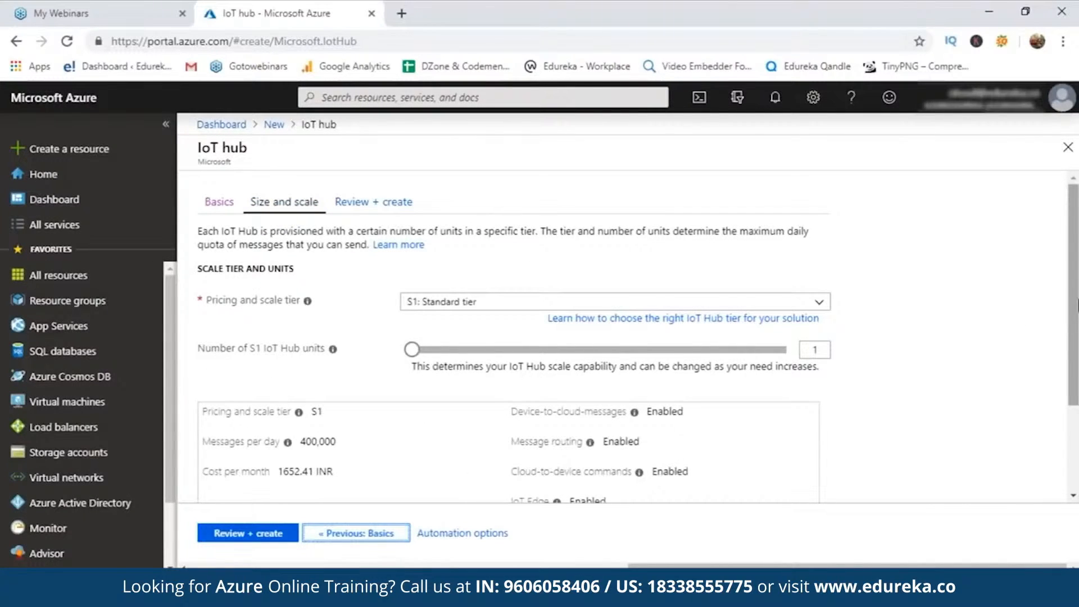
pyautogui.scroll(-2, 1074, 309)
pyautogui.scroll(2, 1075, 313)
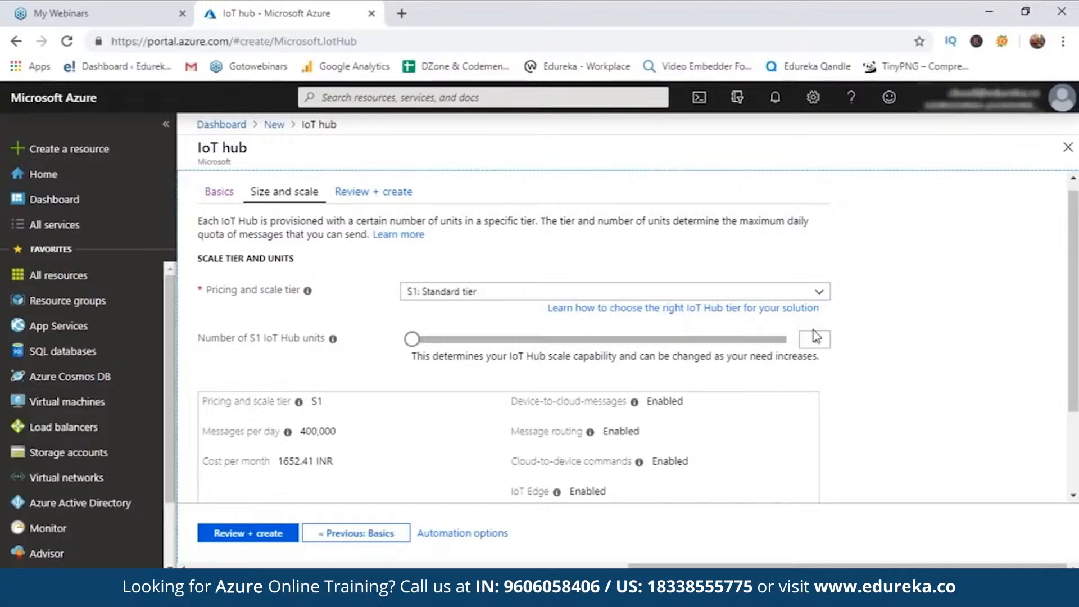
pyautogui.click(793, 298)
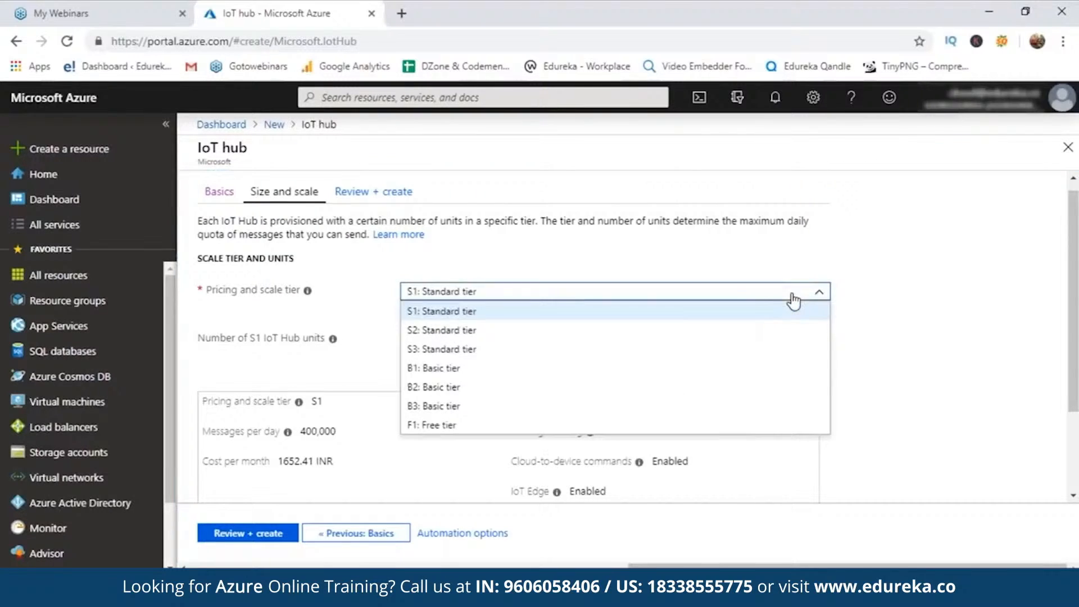
pyautogui.click(478, 430)
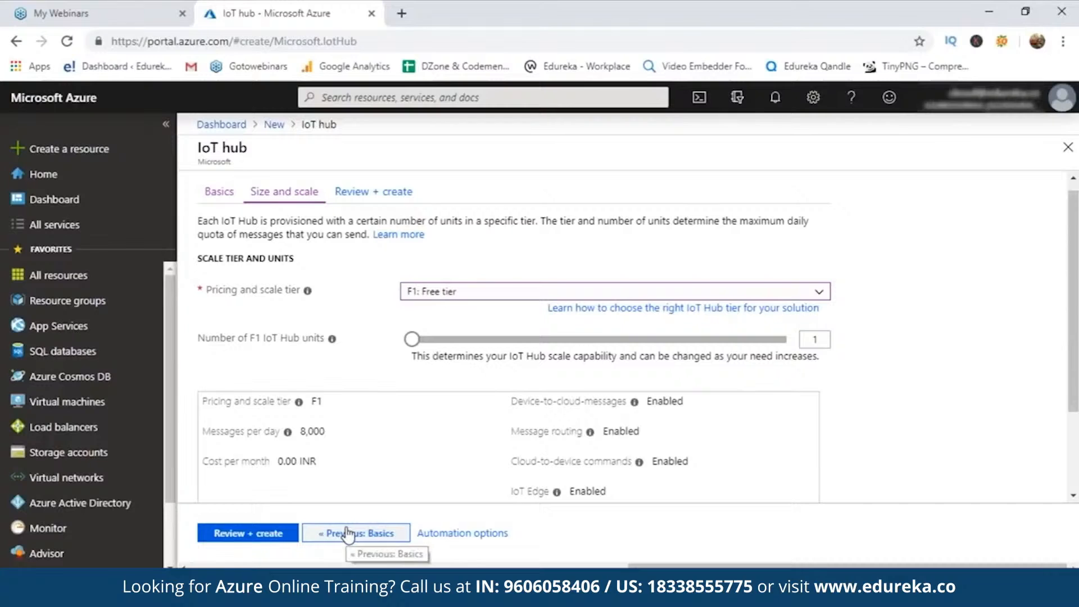
pyautogui.click(269, 532)
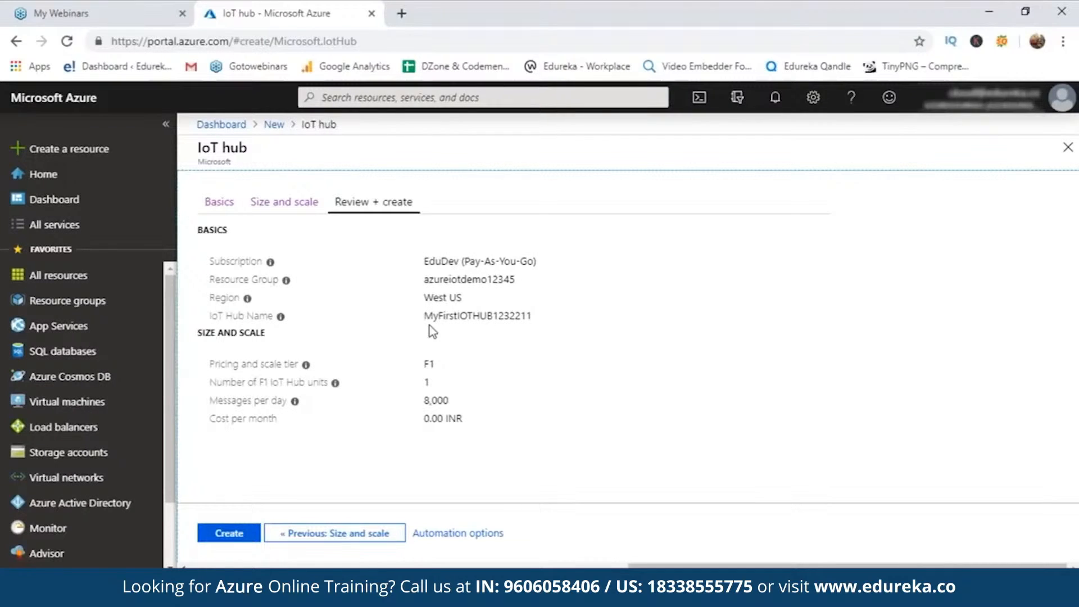
pyautogui.click(236, 533)
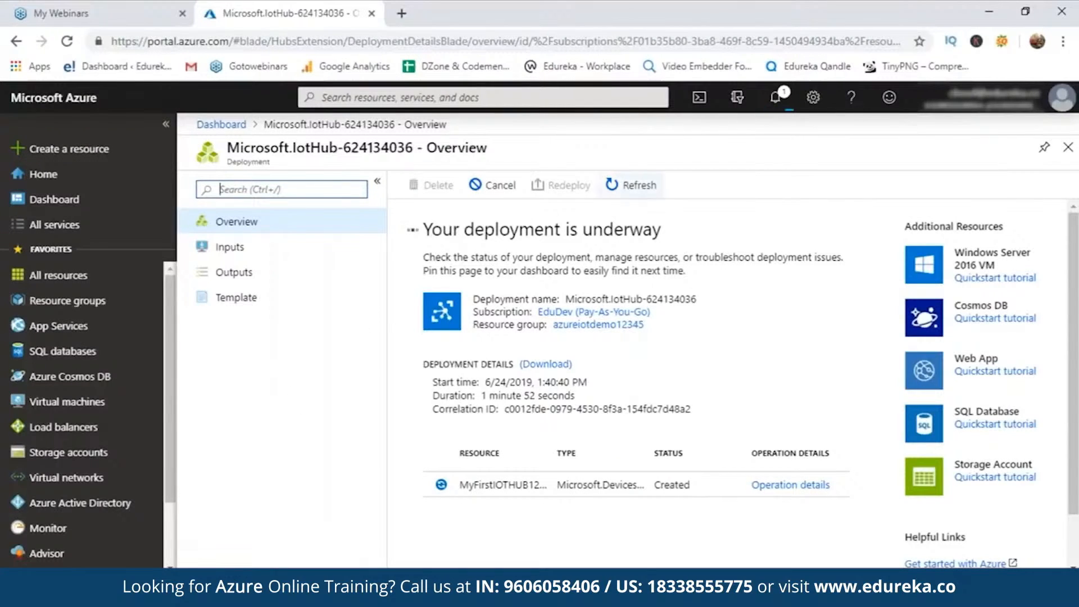
# Check the IoT hub's deployment status in the notifications and reloaded deployment overview, and view its operation details
pyautogui.click(775, 100)
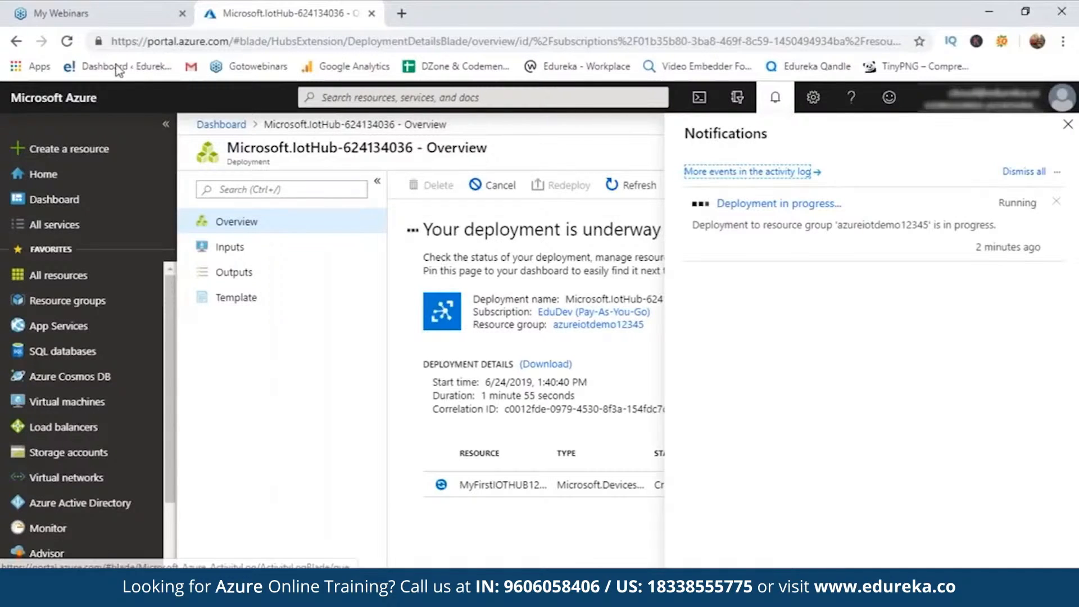
pyautogui.click(77, 45)
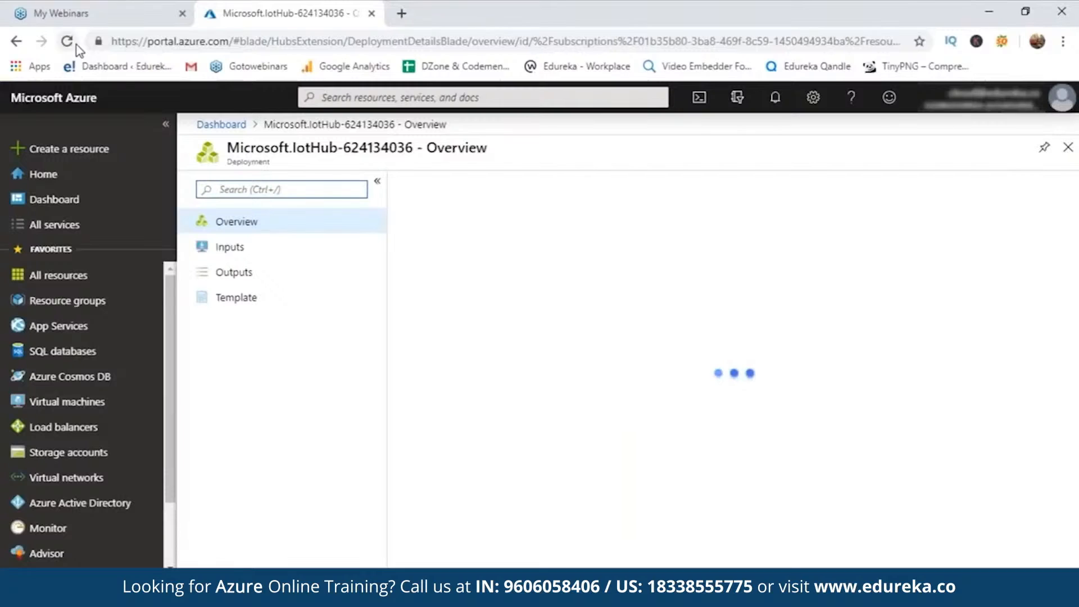
pyautogui.click(775, 103)
pyautogui.click(775, 101)
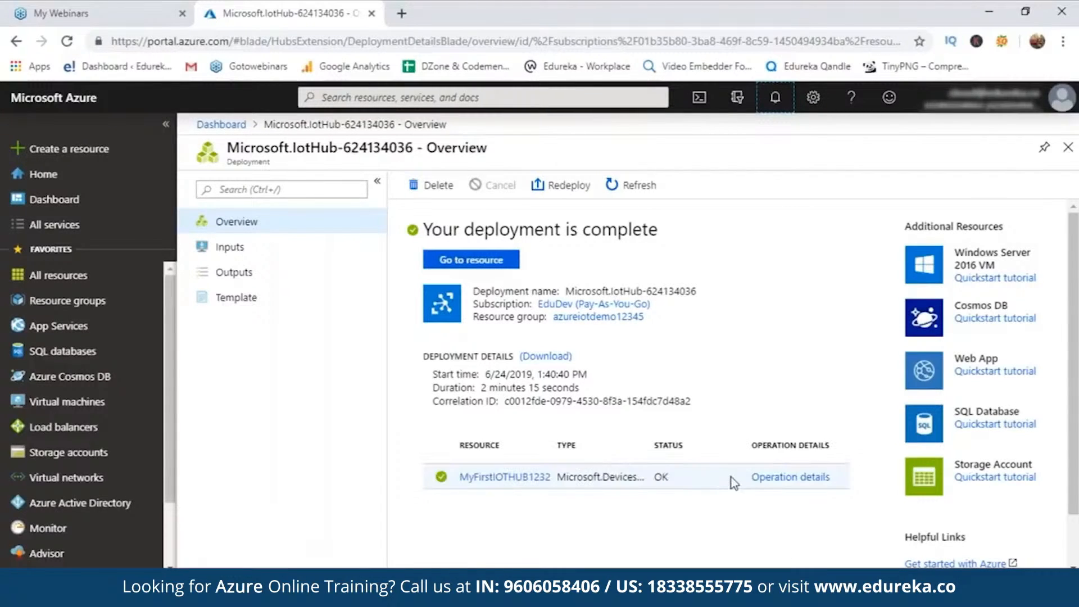
pyautogui.click(764, 478)
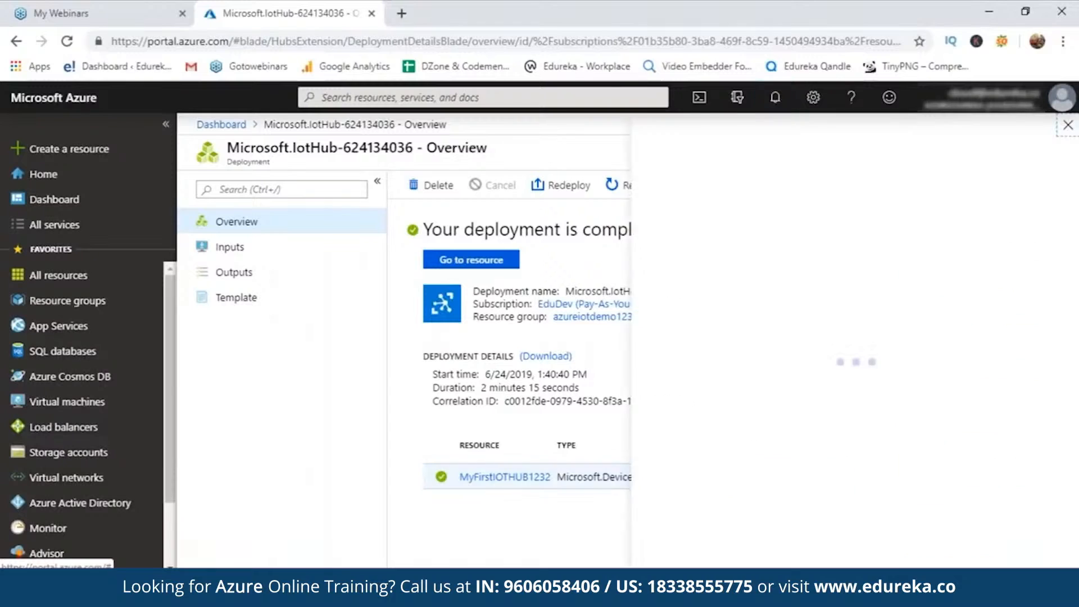
pyautogui.press('Tab')
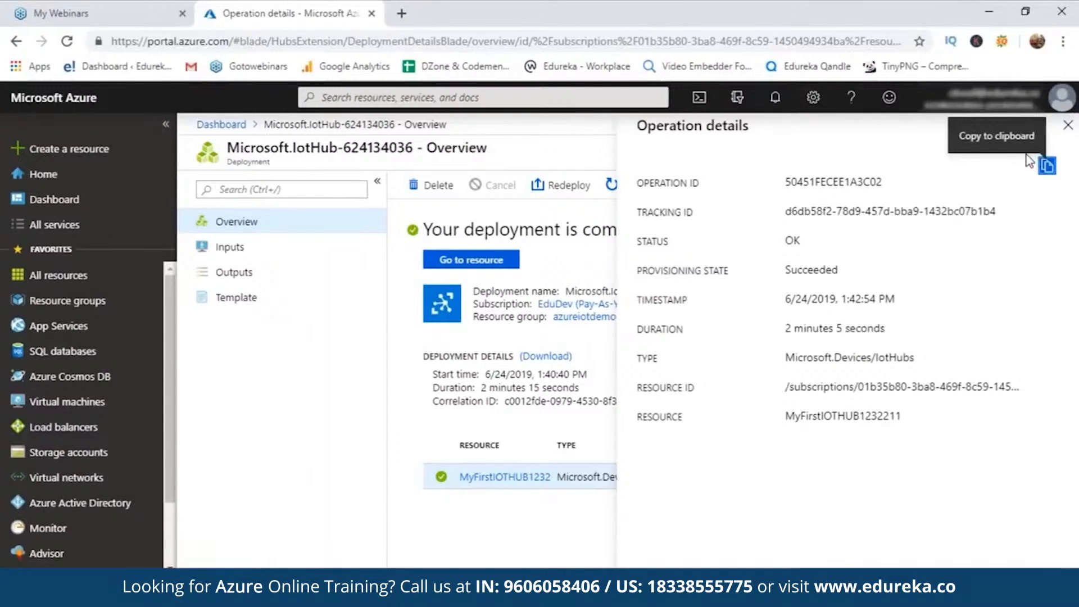
# Open the deployed IoT hub and permanently delete it, confirming with the name MyFirstIOTHUB1232211
pyautogui.click(490, 261)
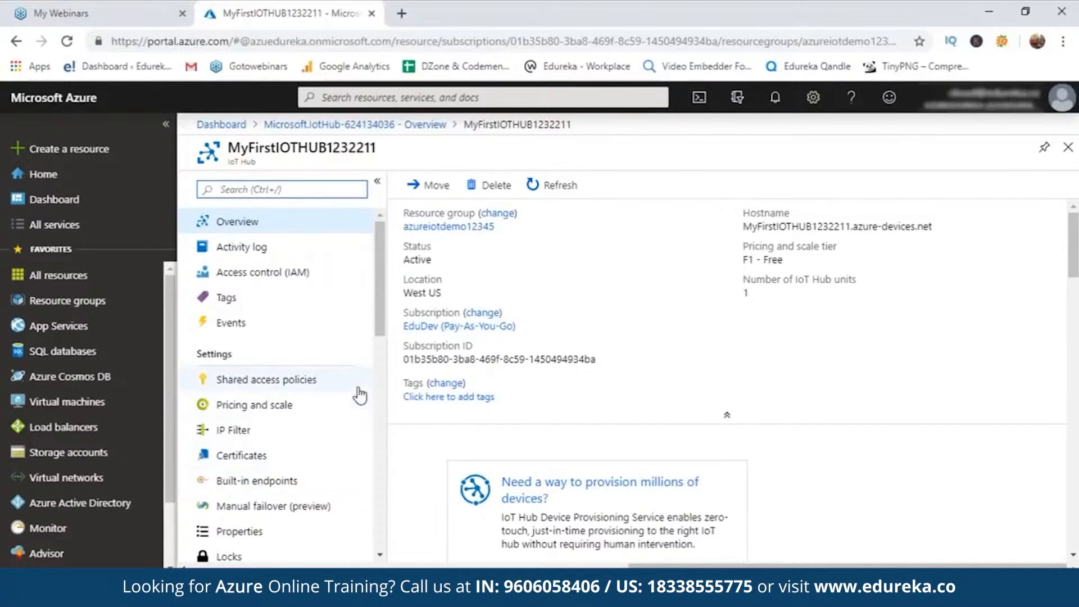
pyautogui.moveTo(381, 326); pyautogui.dragTo(389, 351)
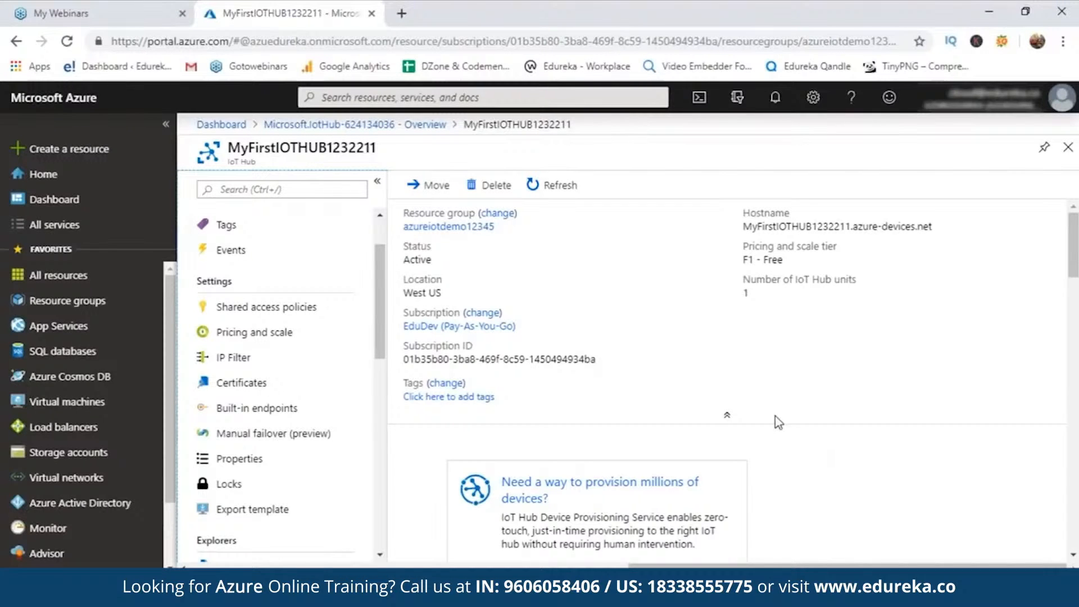
pyautogui.click(486, 185)
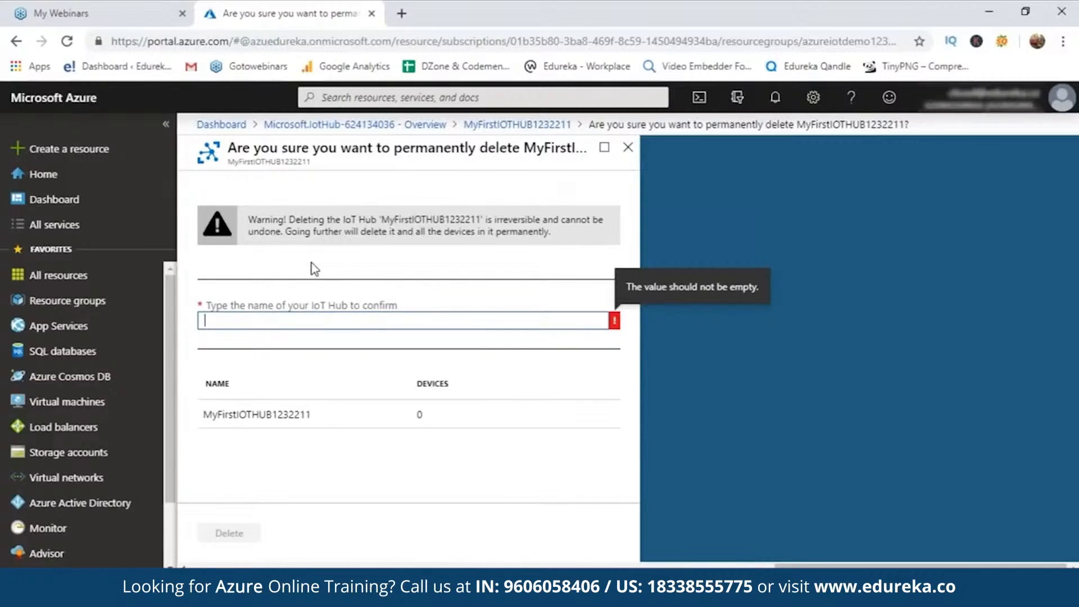
pyautogui.write('My')
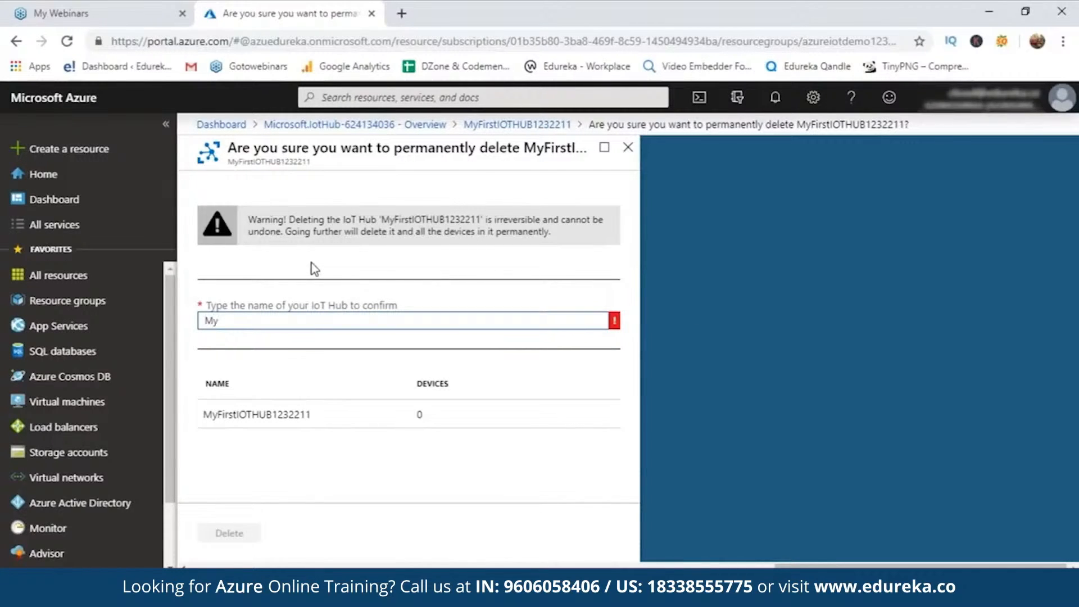
pyautogui.write('FirstIOTHUB123')
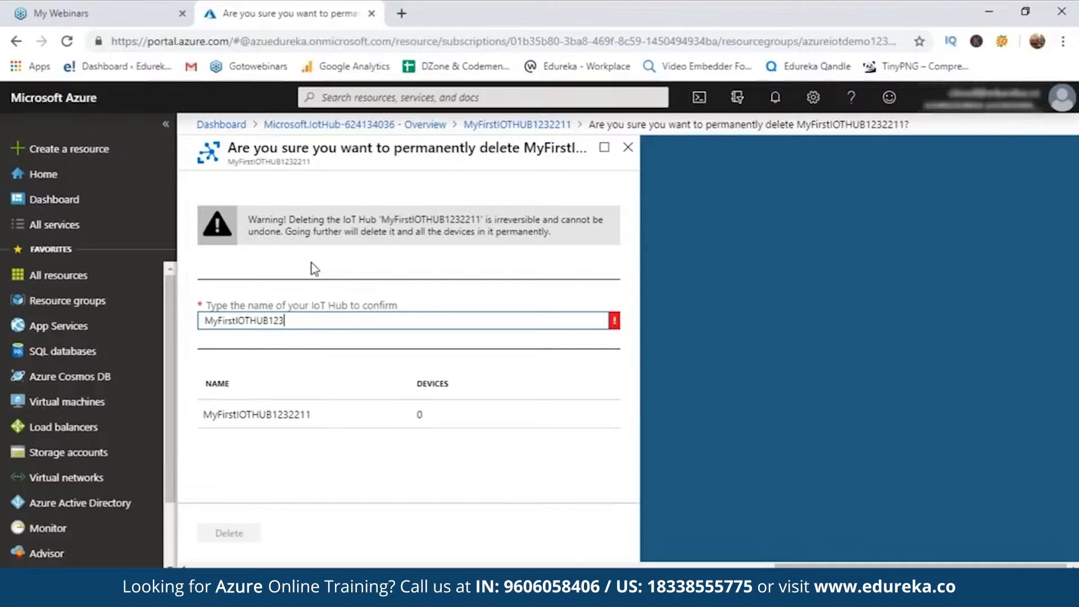
pyautogui.write('2211')
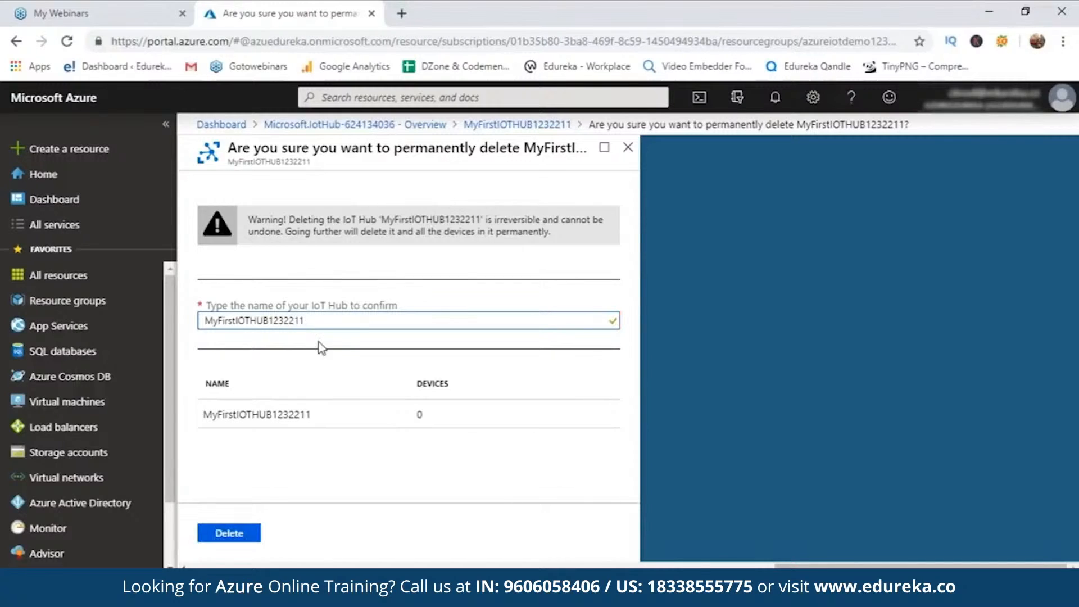
pyautogui.click(241, 534)
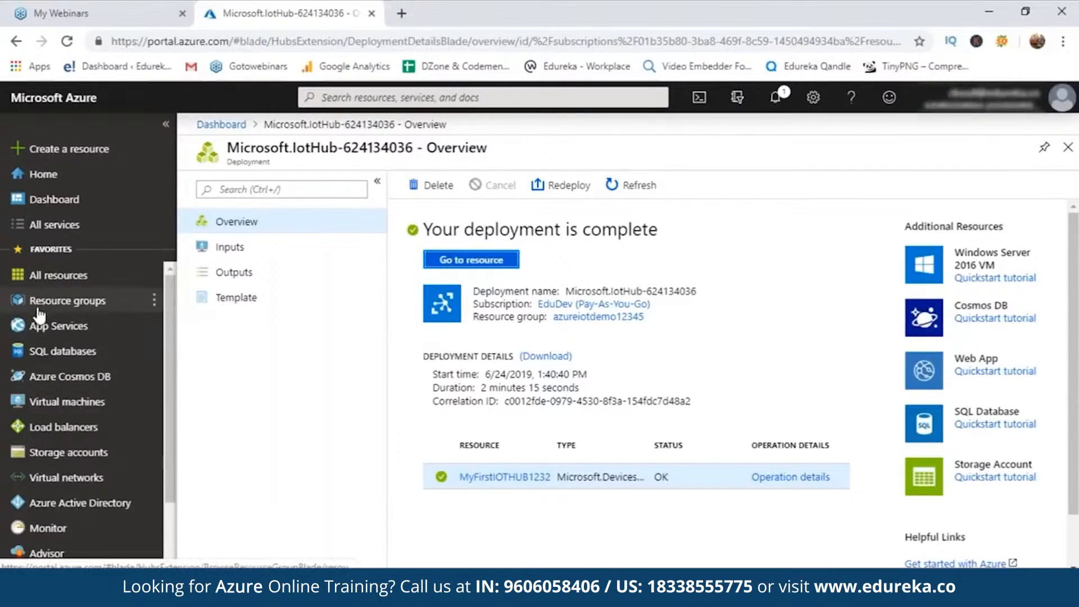
# Reload the deployment overview and open its IoT hub resource again to check the deletion
pyautogui.click(67, 41)
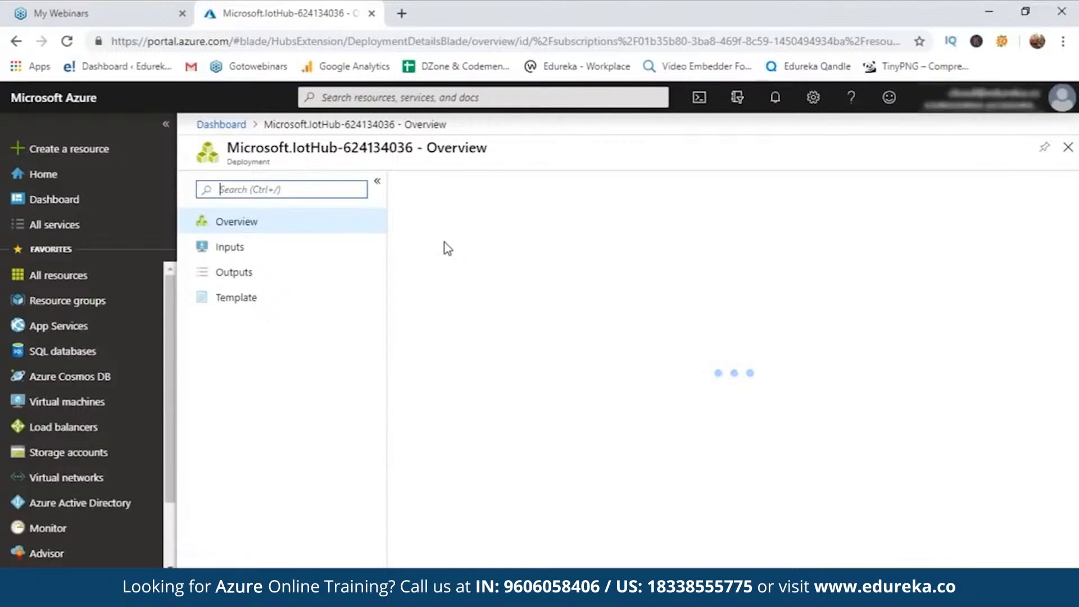
pyautogui.click(471, 261)
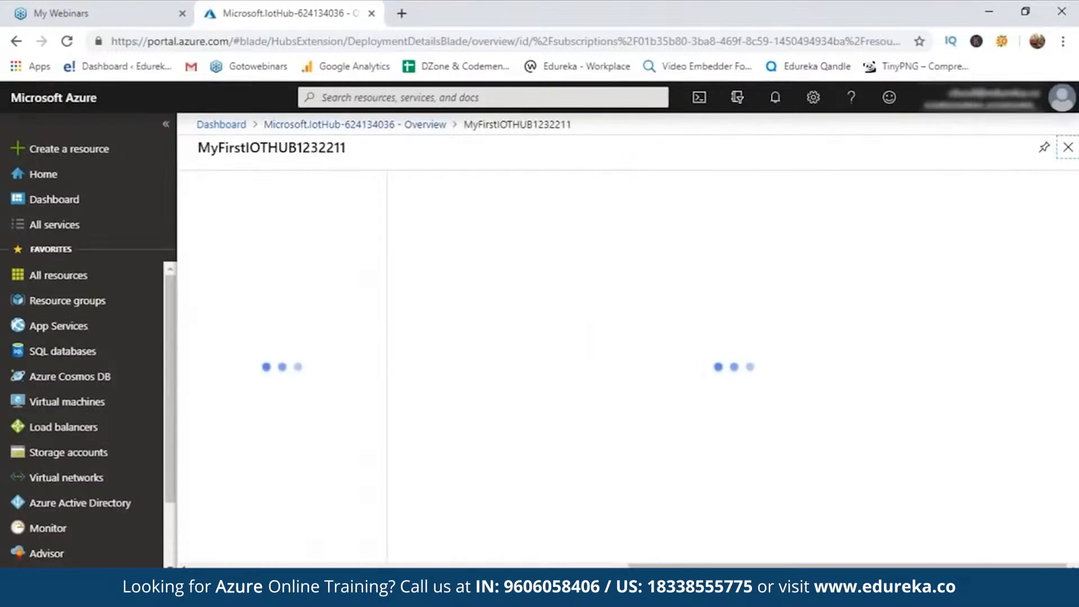